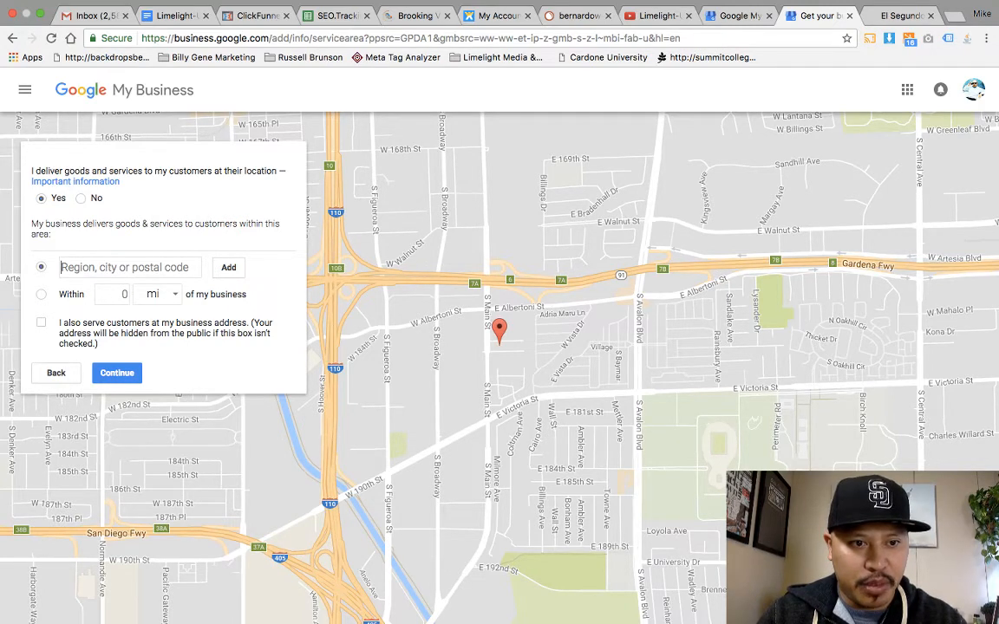
Step: Set a 50 mi service radius around the business, then return to the Region option
click(41, 294)
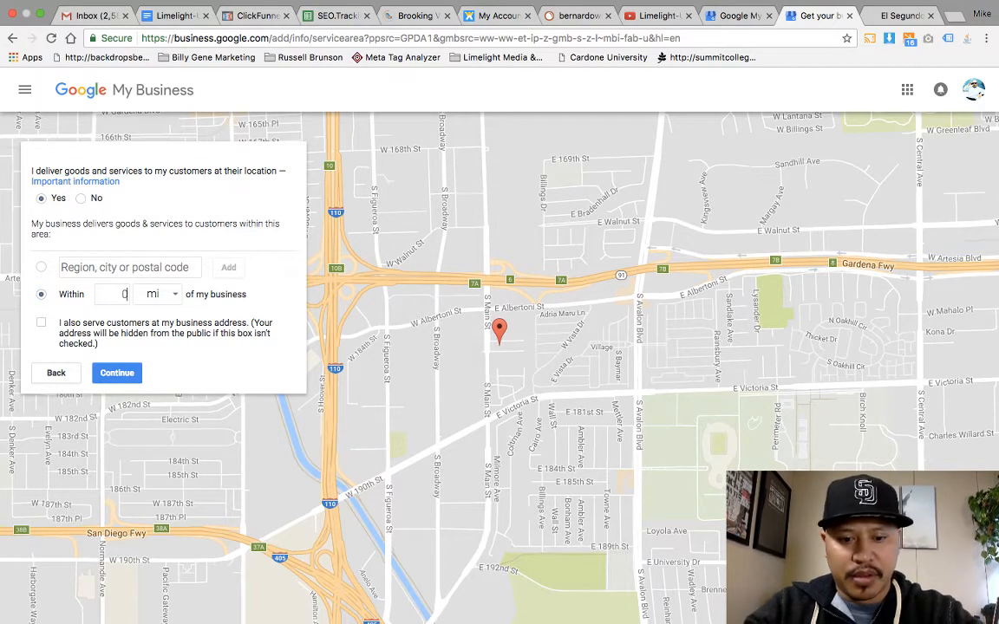
text(59)
key(BackSpace)
text(0)
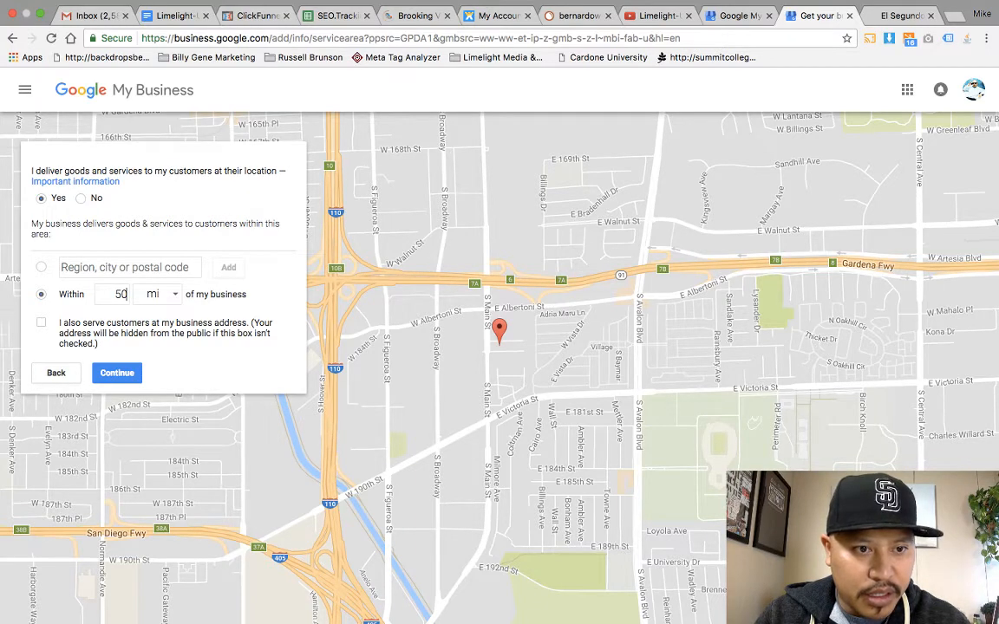
click(60, 267)
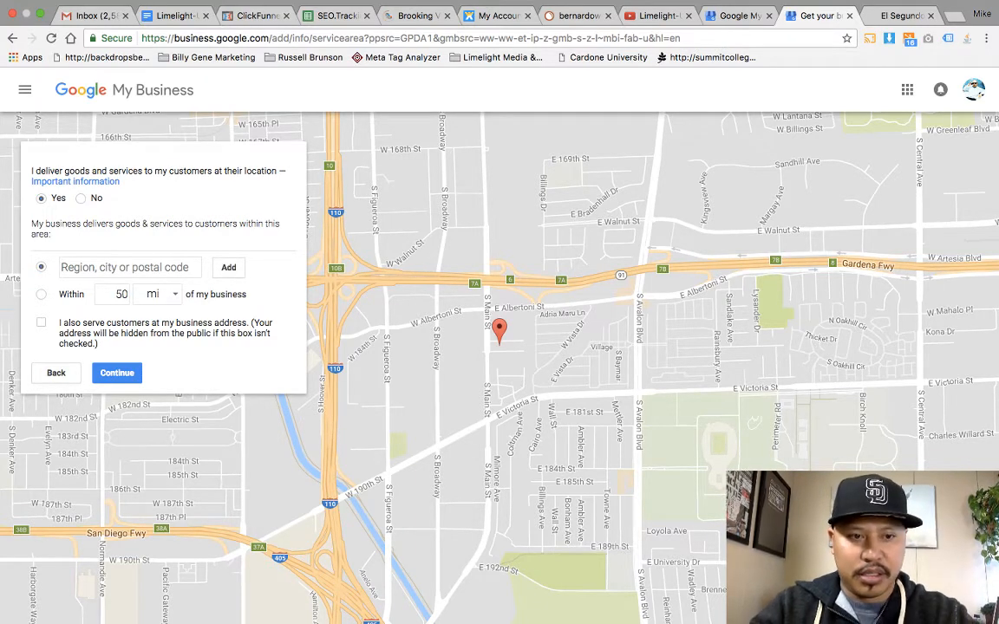
Step: Add Los Angeles County as a service region
text(losa)
key(BackSpace)
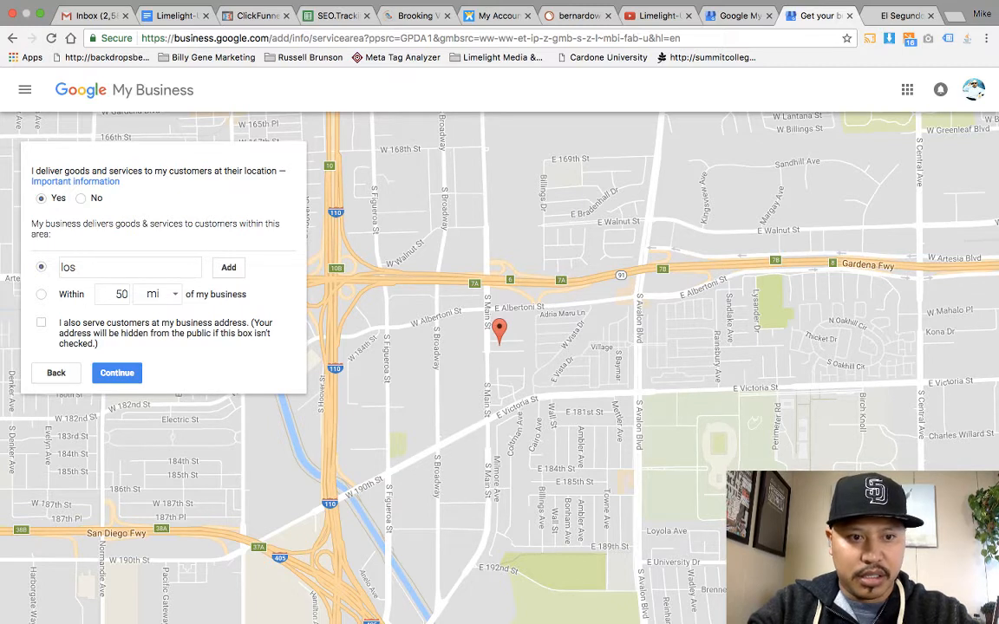
text(angel)
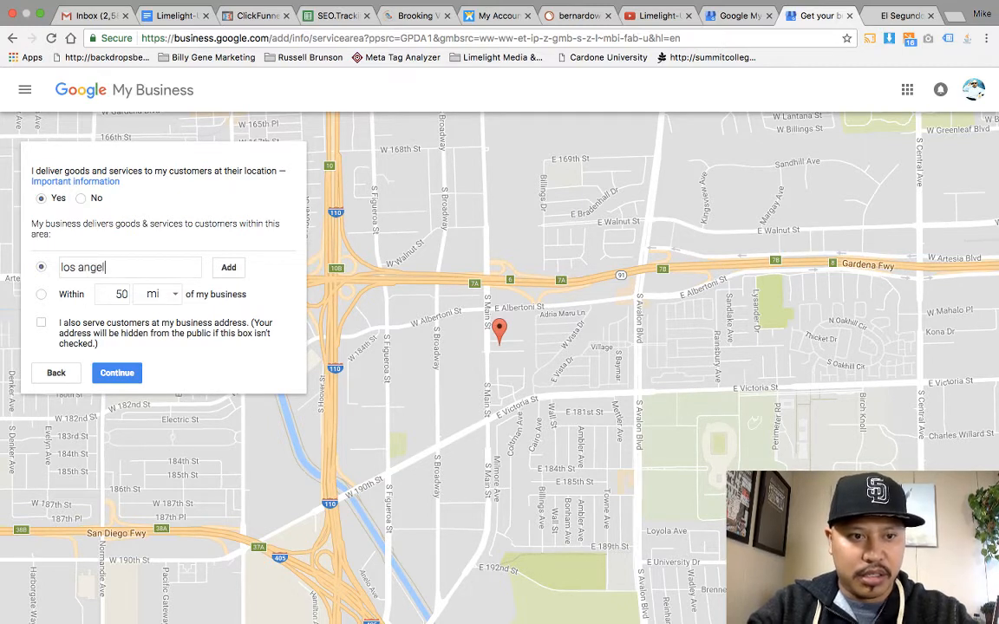
text(es county)
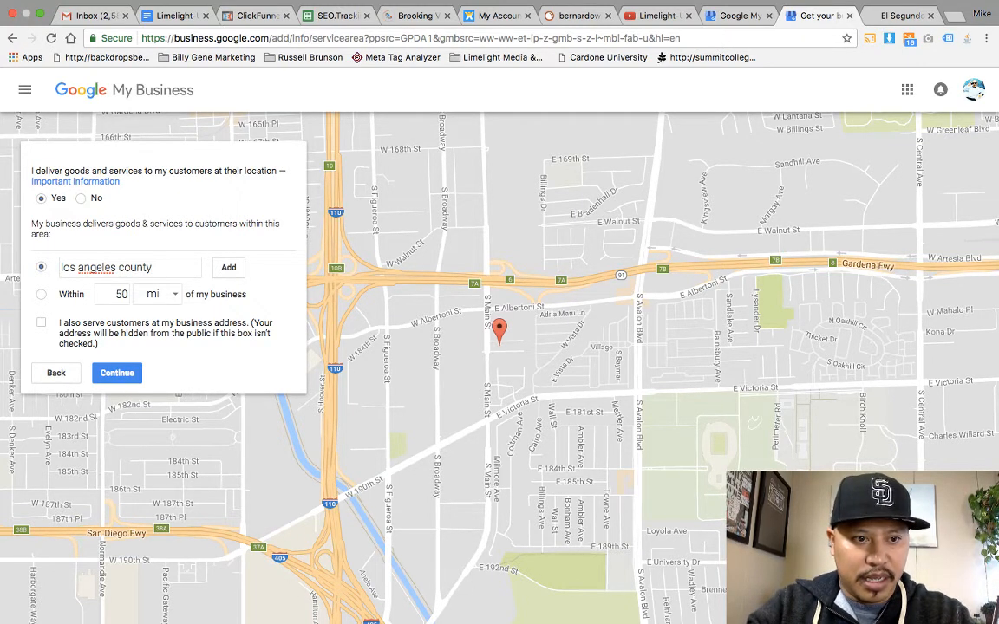
double_click(96, 268)
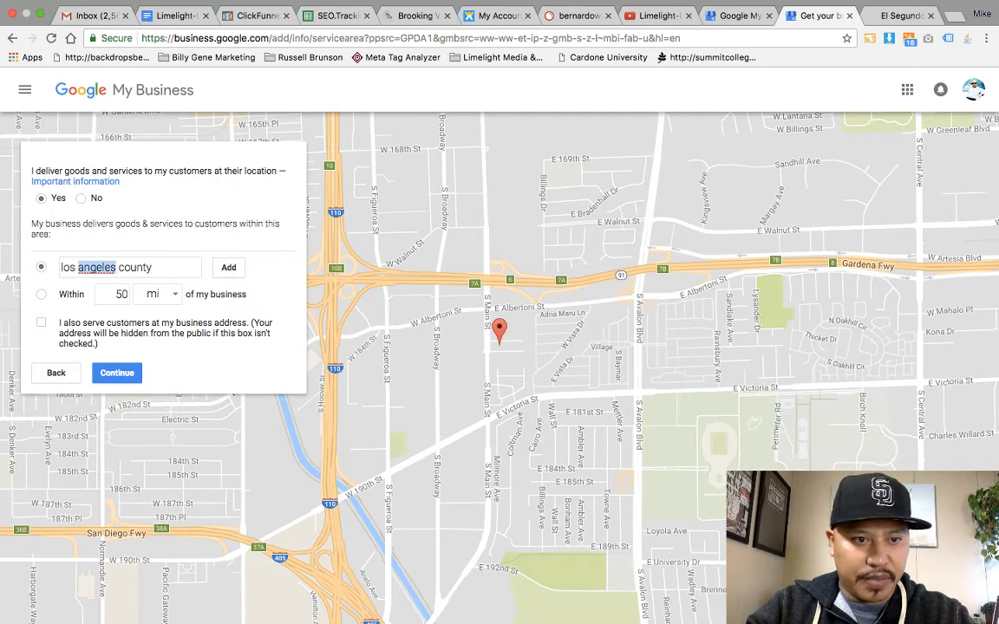
text(angels)
double_click(124, 294)
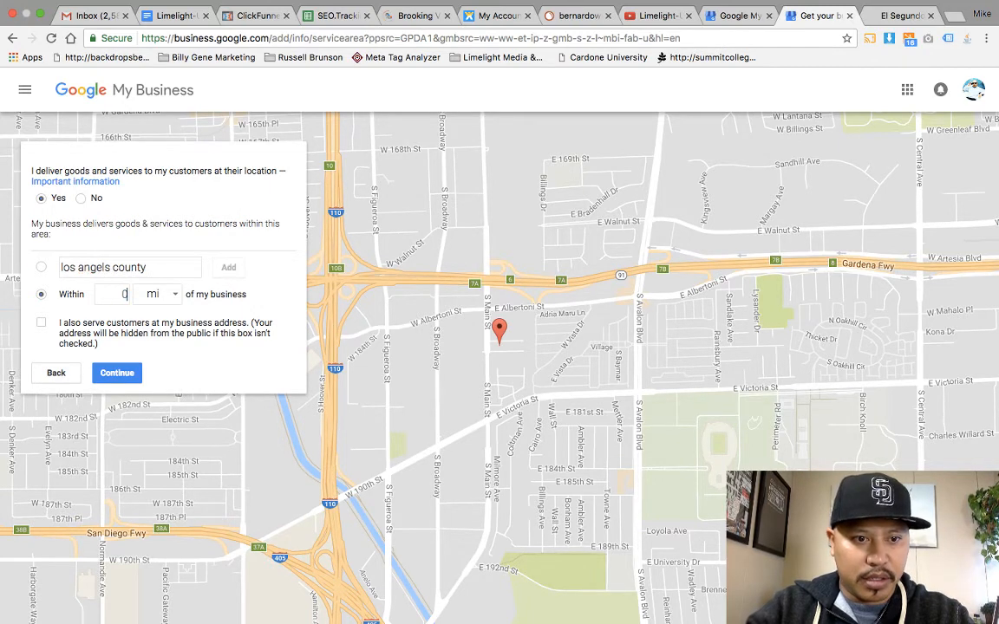
click(41, 267)
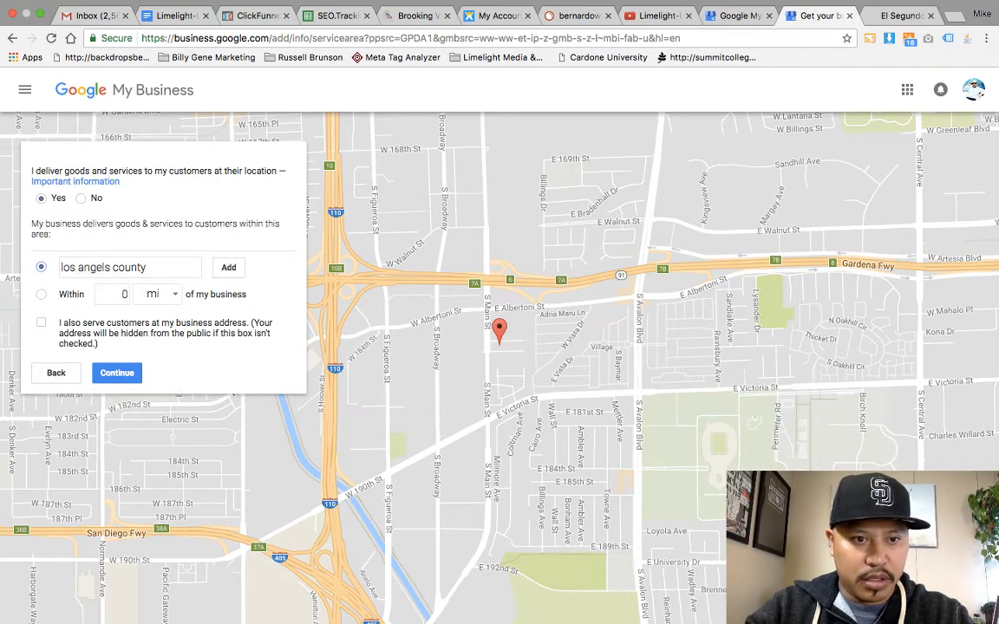
click(228, 267)
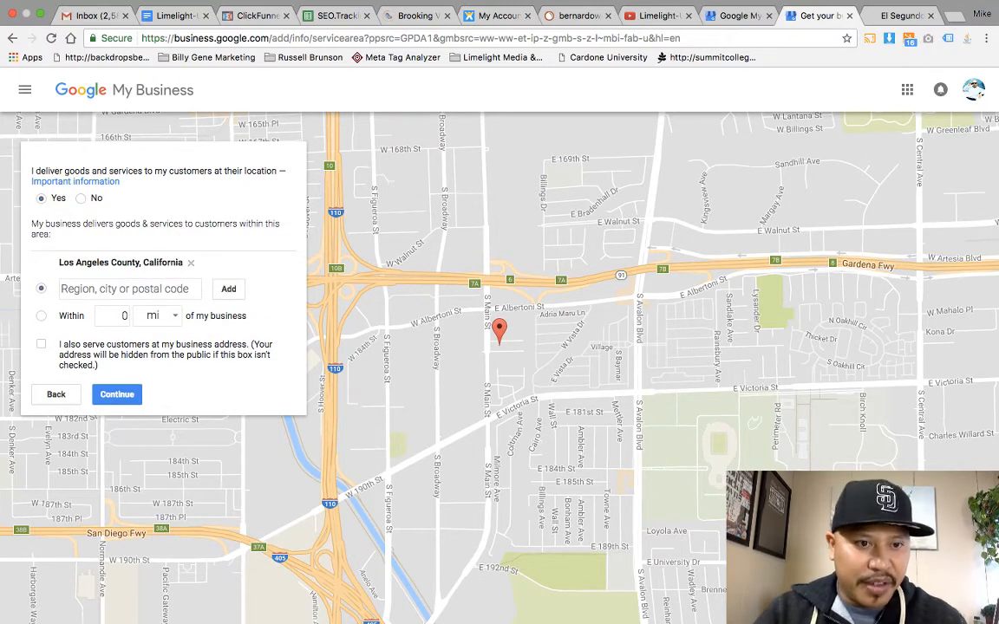
Step: Add Orange County and San Diego as service regions
text(Ora)
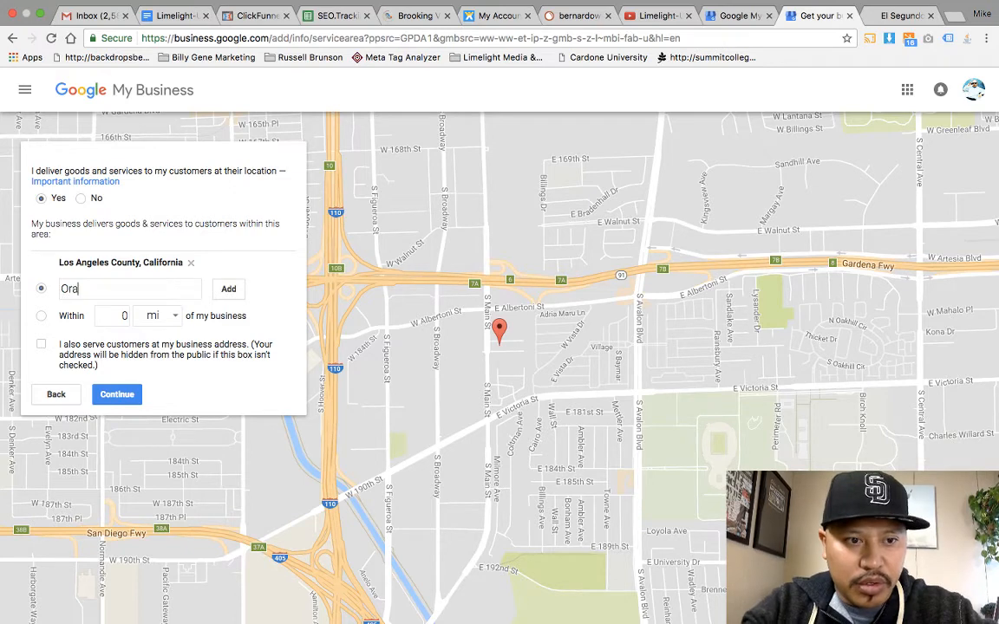
text(nge County)
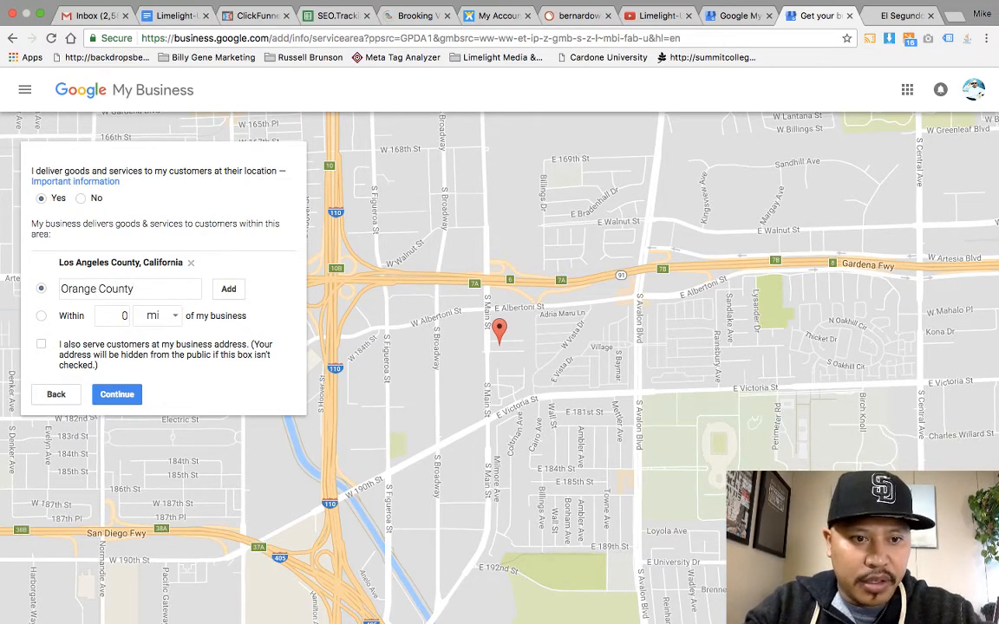
key(Return)
text(San Diego)
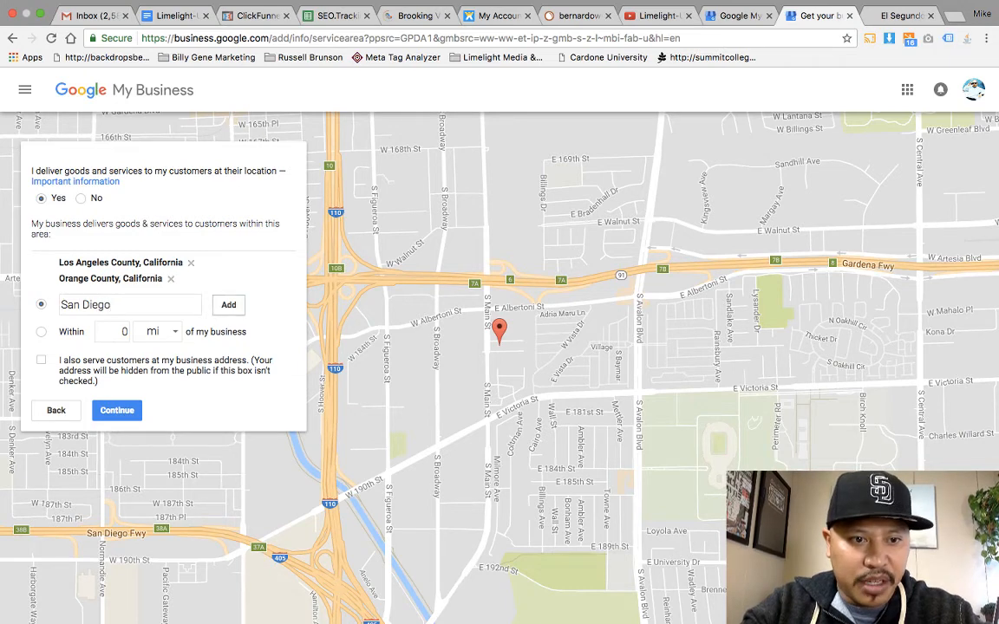
key(Return)
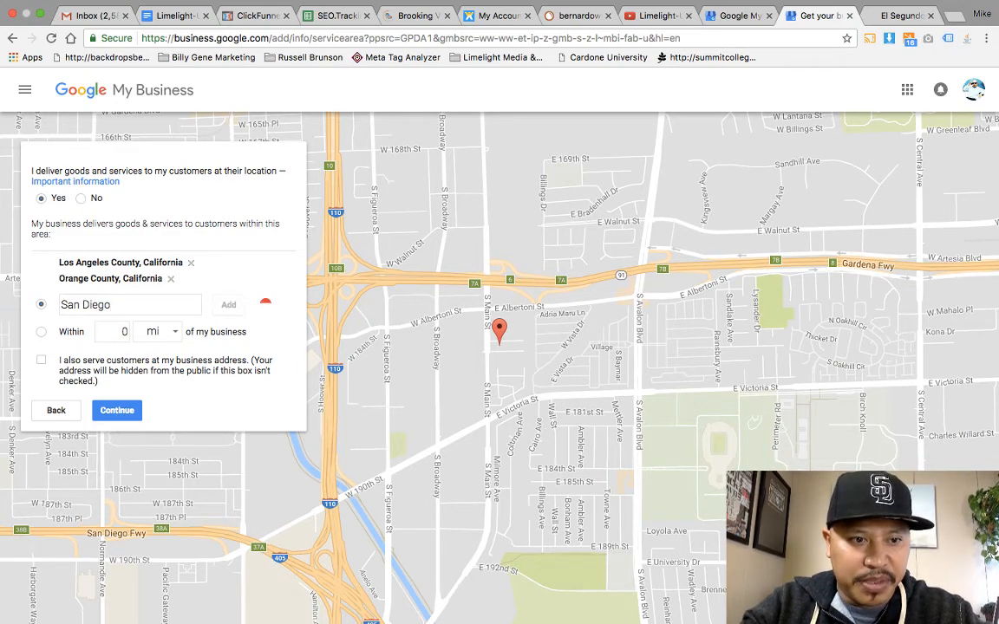
Step: Replace the rejected Inland Empire entry with Riverside and add it as a region
text(S)
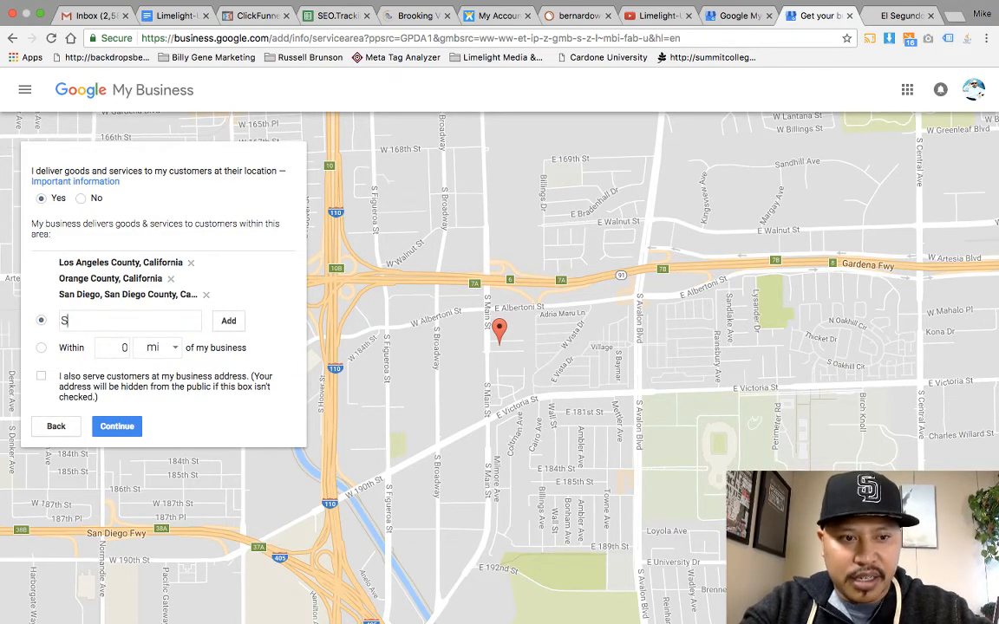
key(BackSpace)
text(Inp)
key(BackSpace)
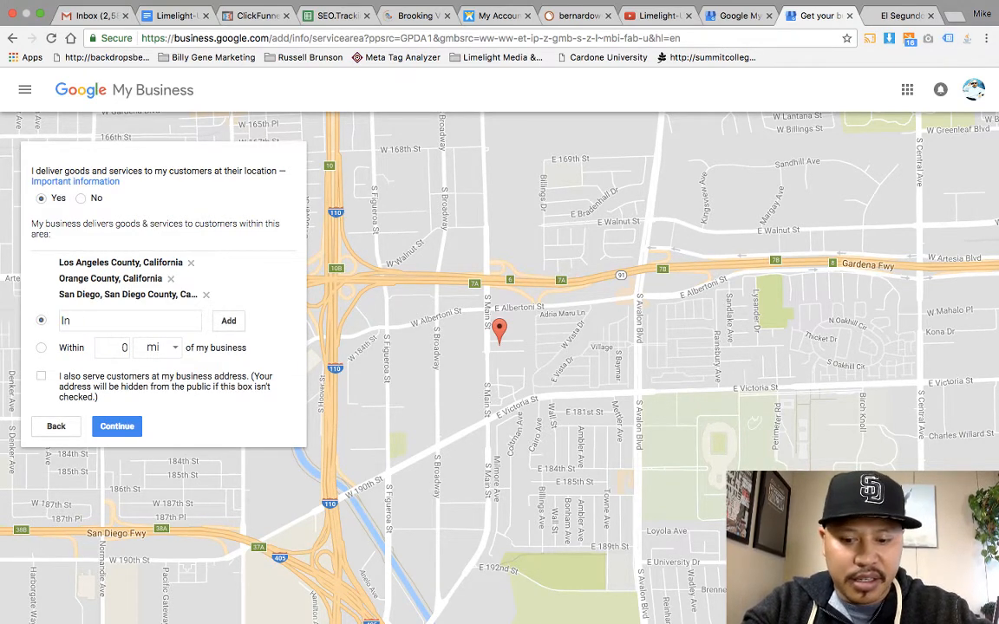
text(land Empire)
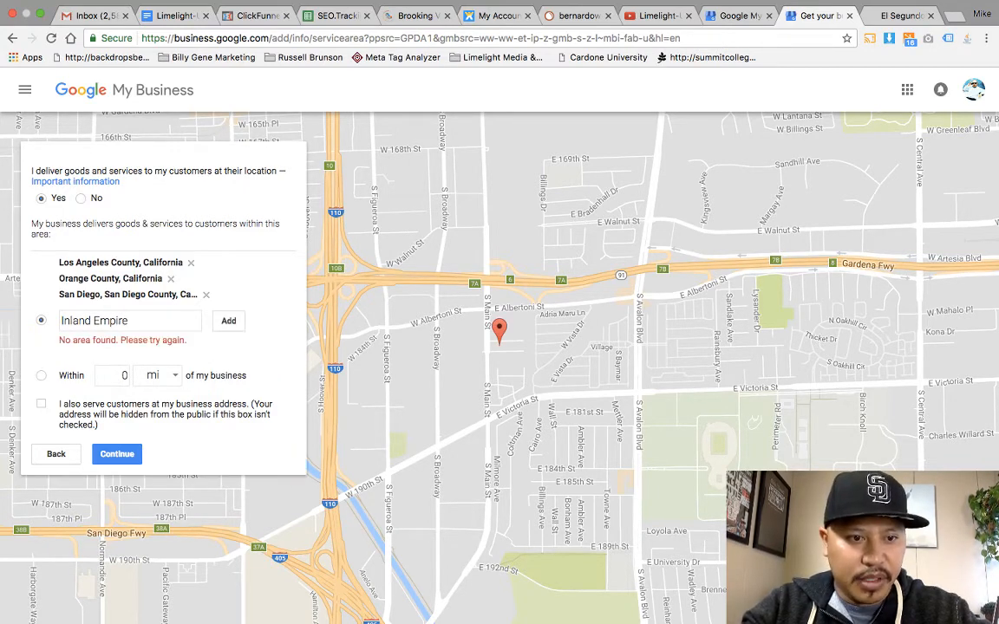
click(118, 320)
key(ctrl+a)
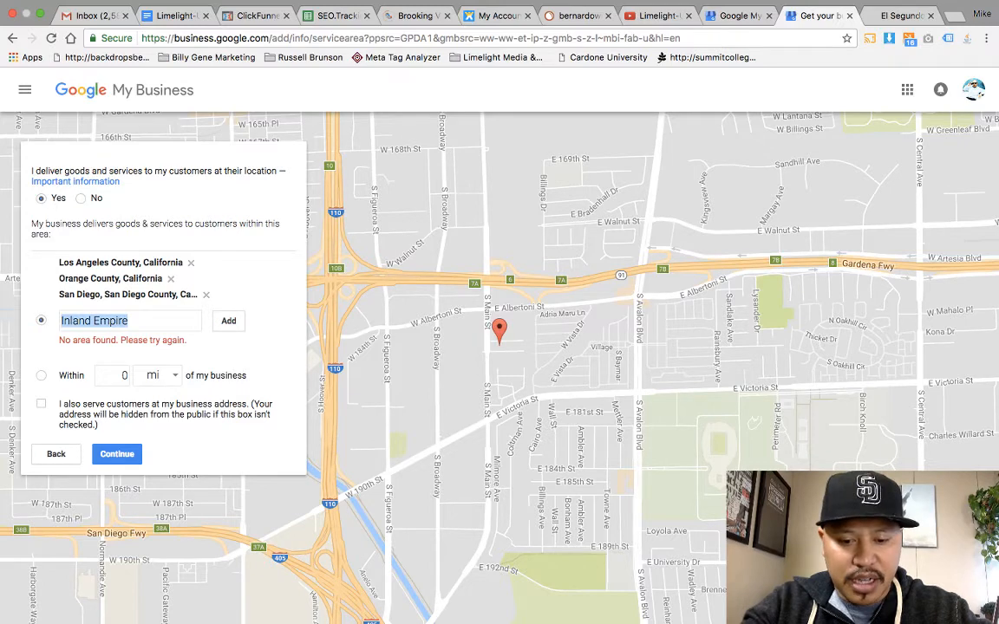
text(Riversid)
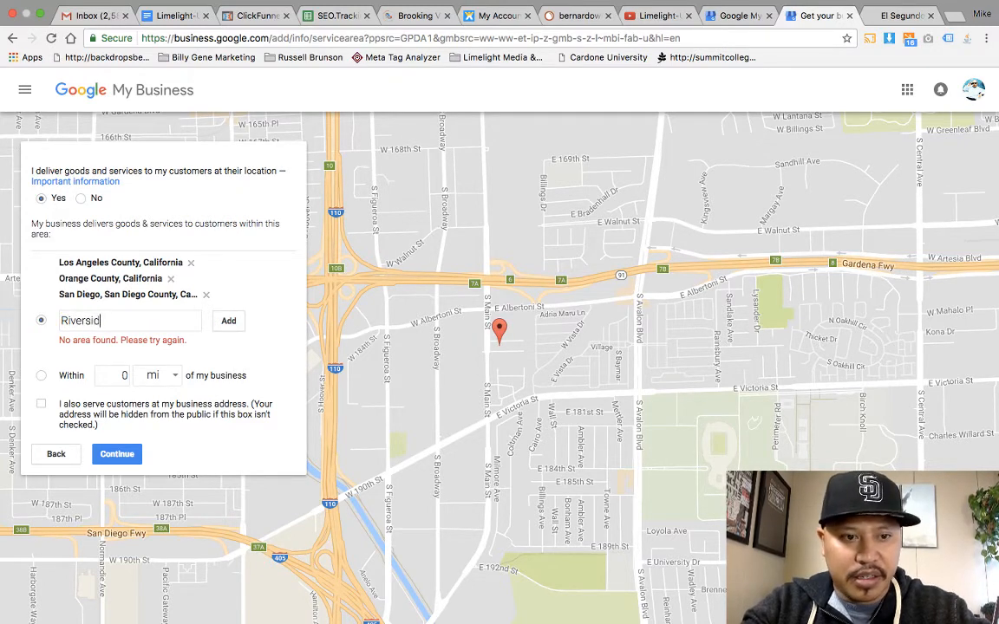
text(e)
key(Return)
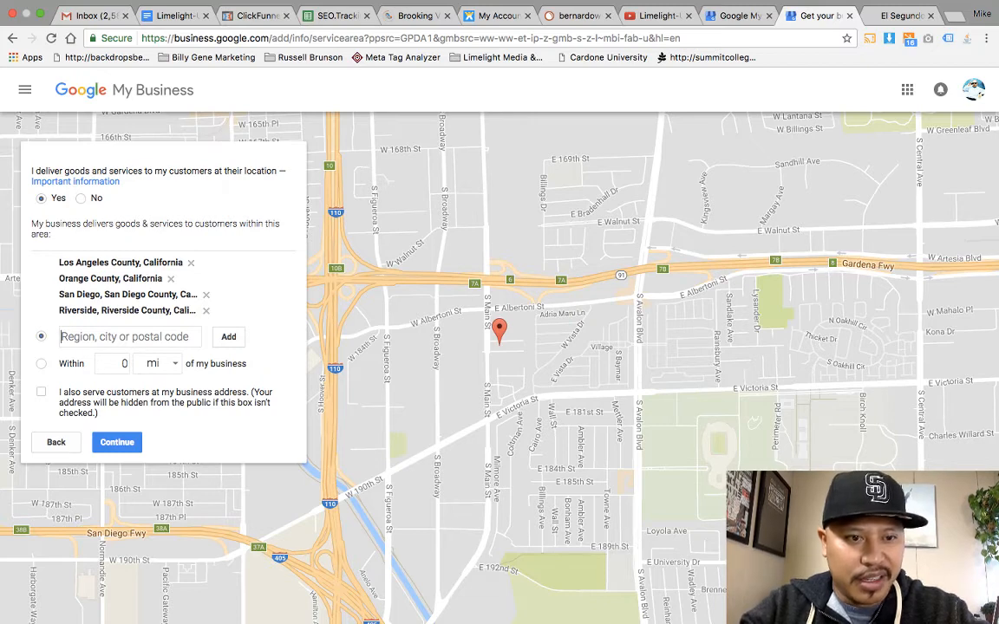
Step: Remove Riverside, San Diego, Orange County and Los Angeles County from the service regions
click(206, 310)
click(206, 294)
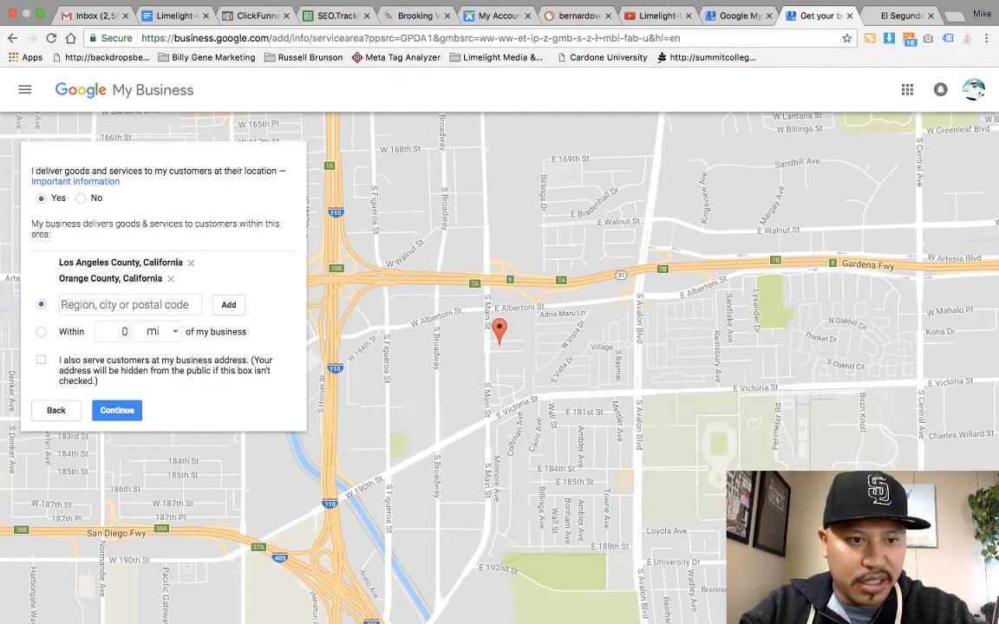
click(171, 278)
click(191, 261)
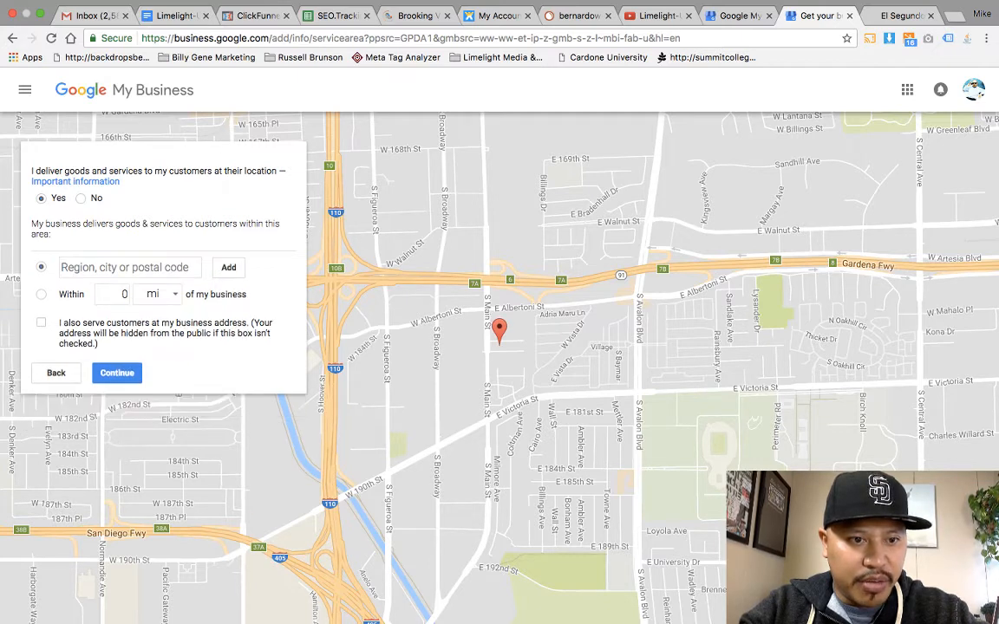
Step: Serve customers within 100 mi of the business and continue
text(100)
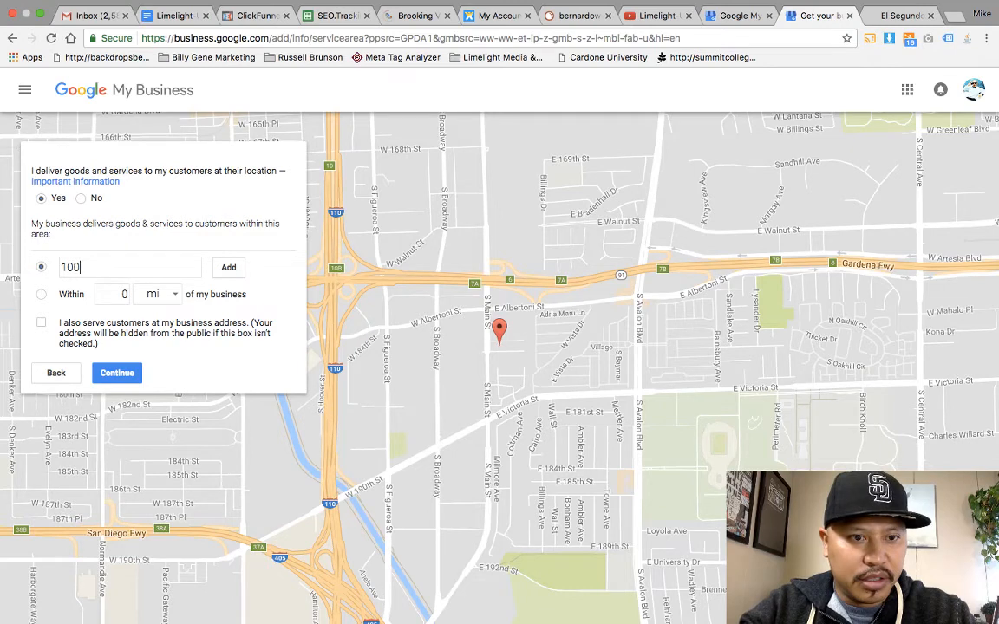
click(40, 293)
double_click(123, 294)
text(10)
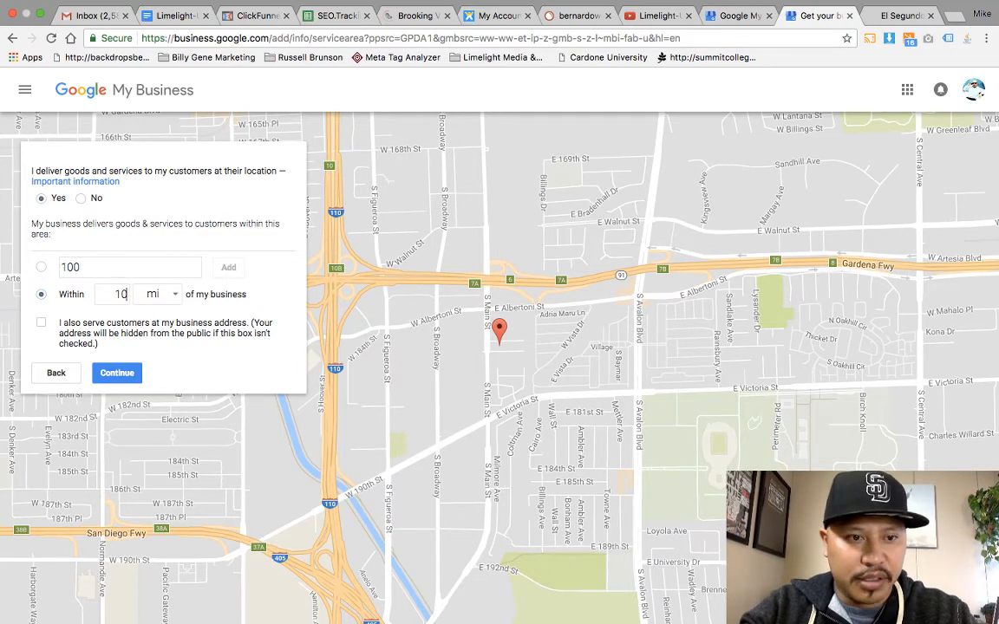
text(0)
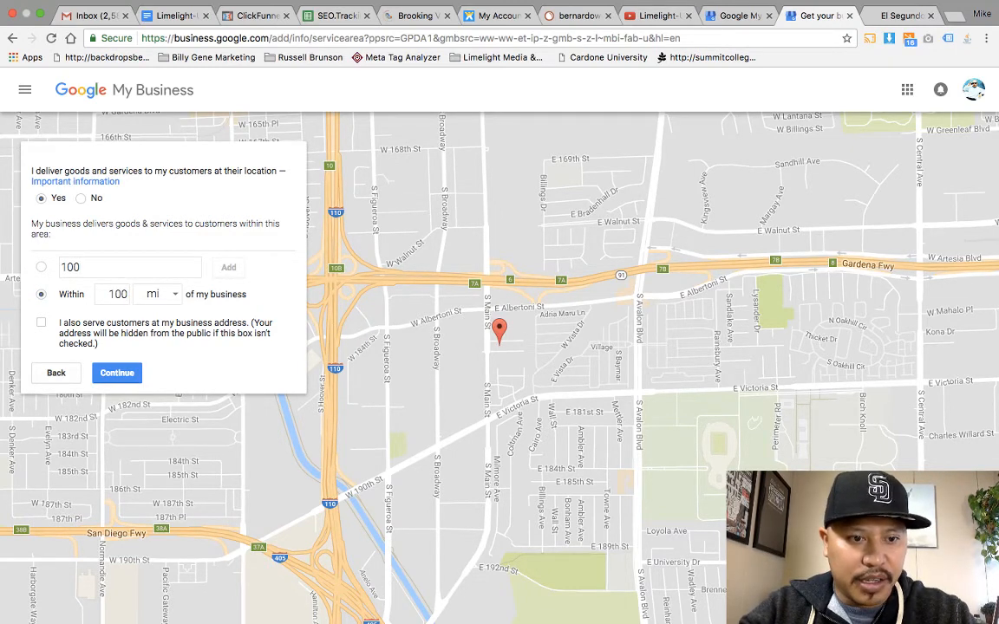
key(Return)
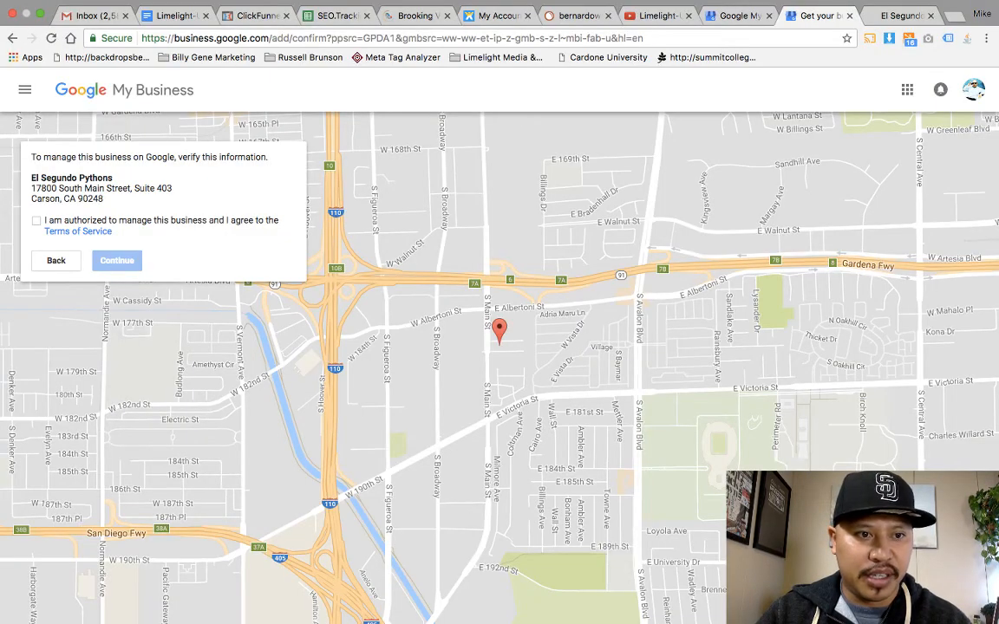
Step: Confirm you're authorized to manage El Segundo Pythons and proceed to verification
click(36, 220)
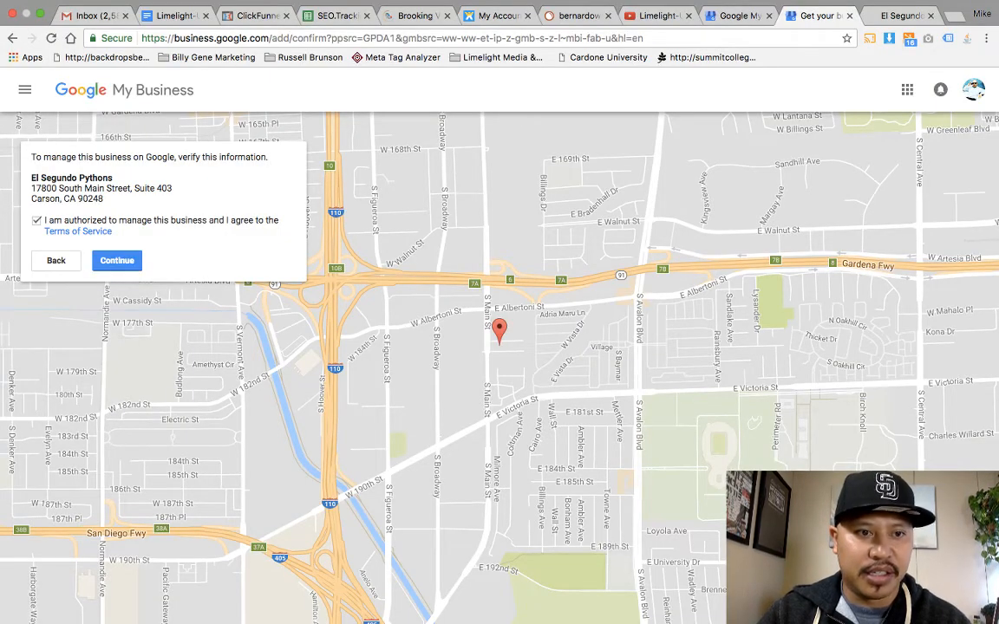
click(117, 260)
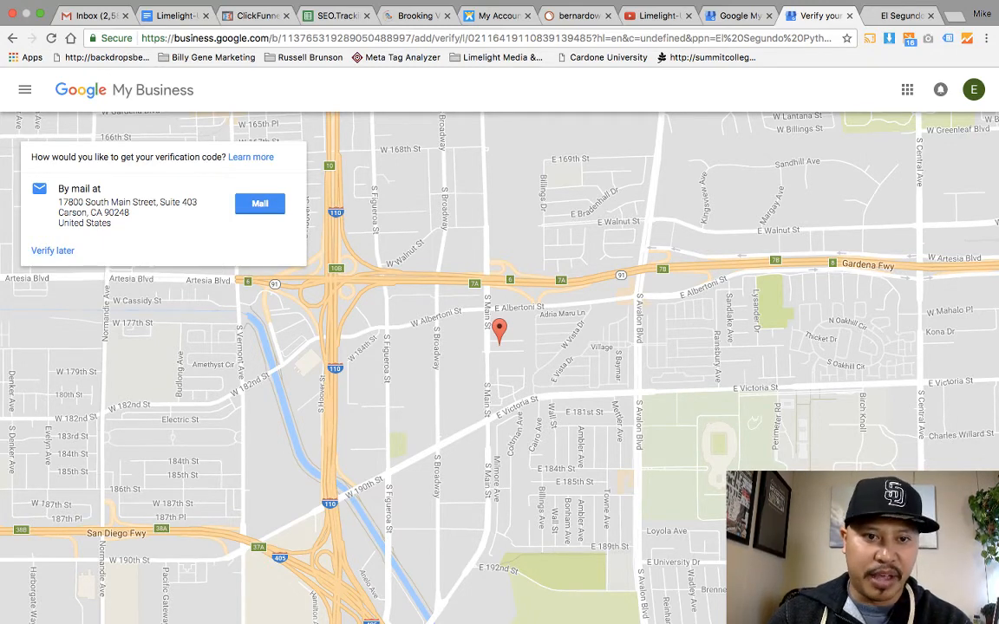
Step: Choose verification by mail, enter a contact name under 30 characters, and send the postcard
click(259, 203)
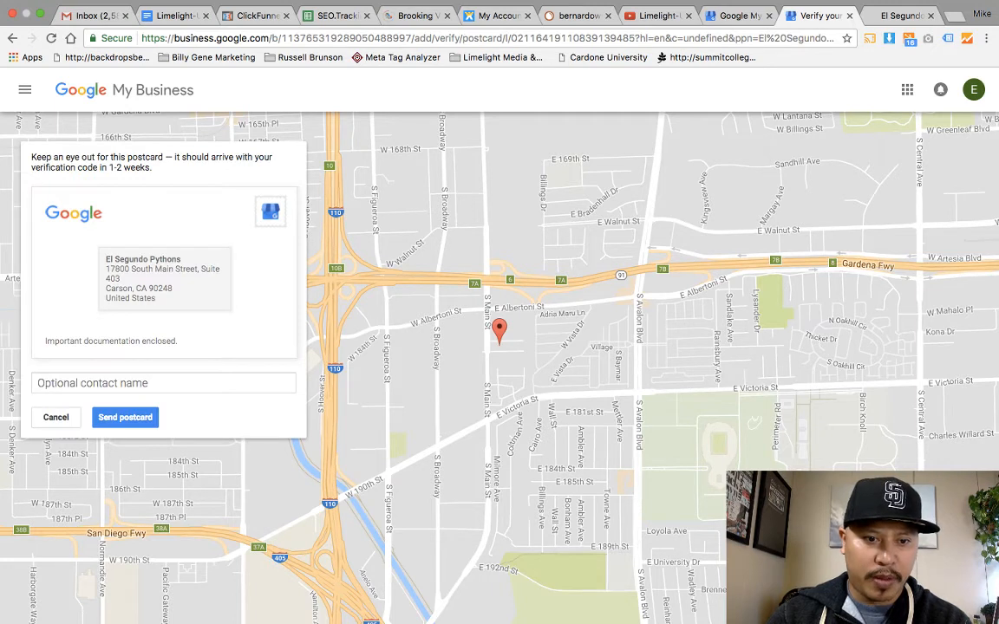
click(163, 382)
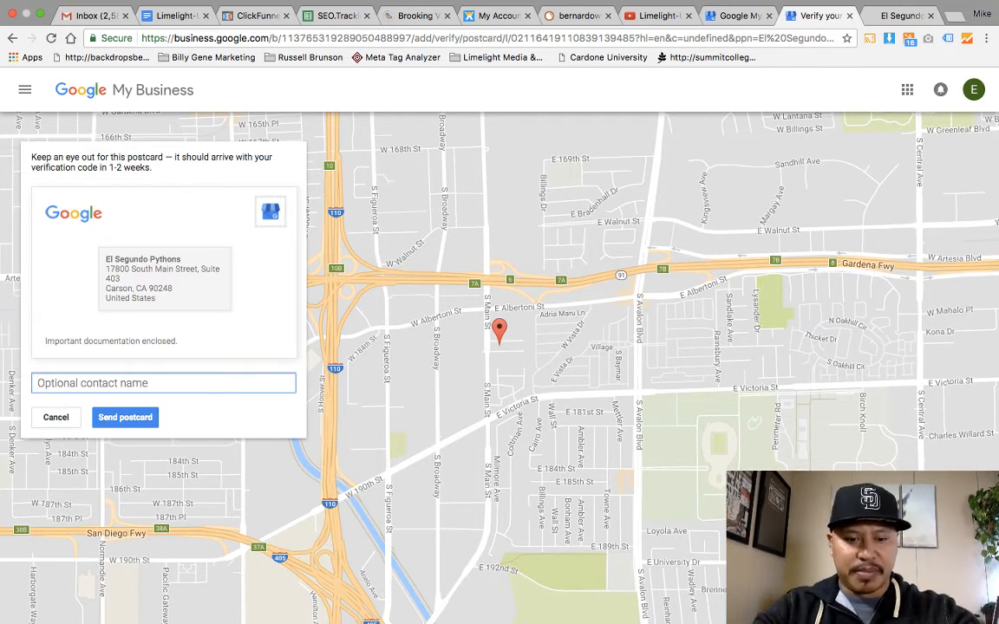
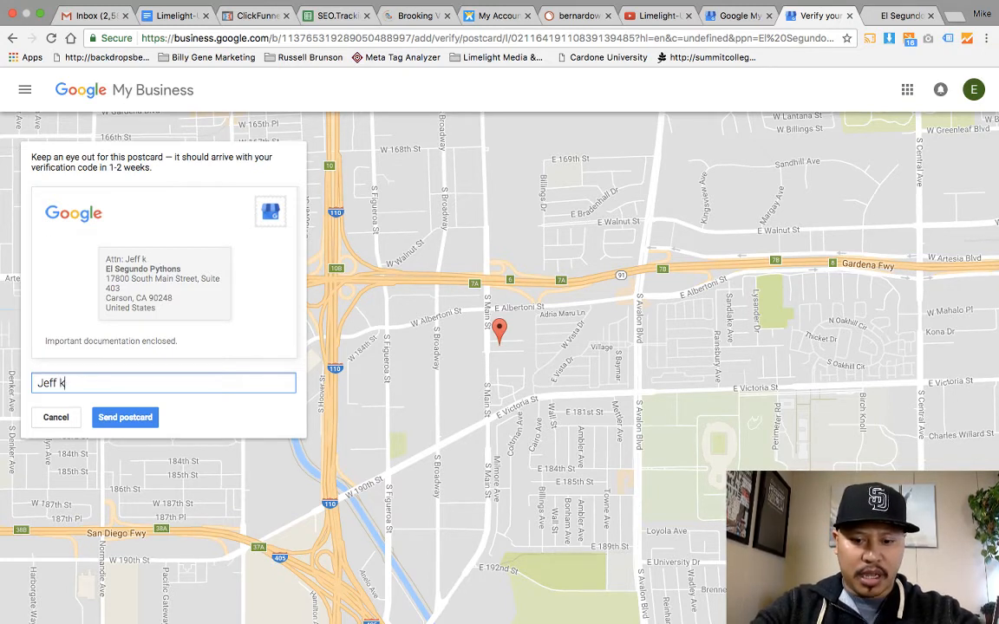
text(Keley)
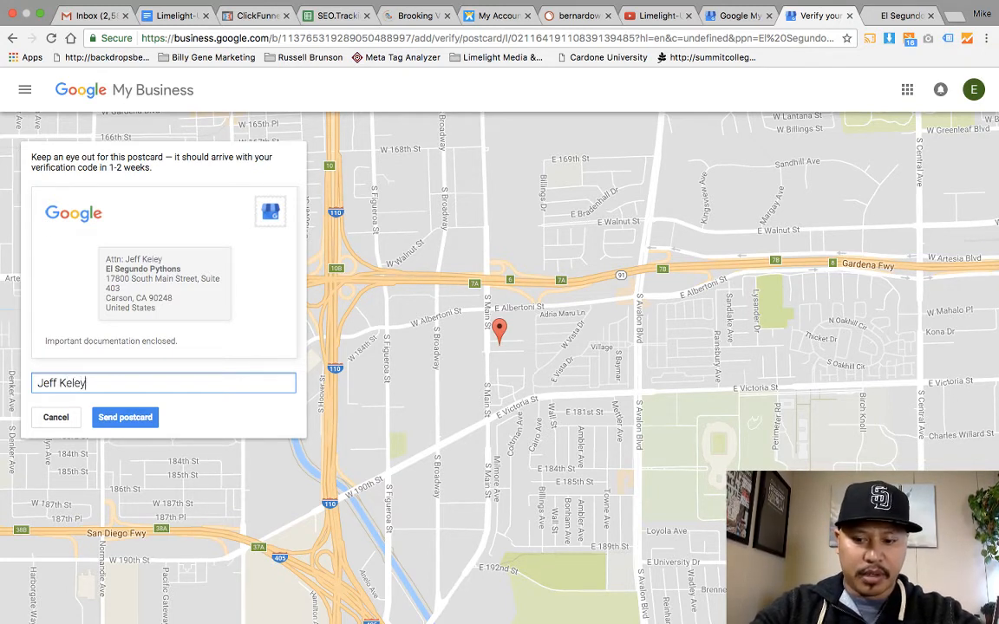
text( / )
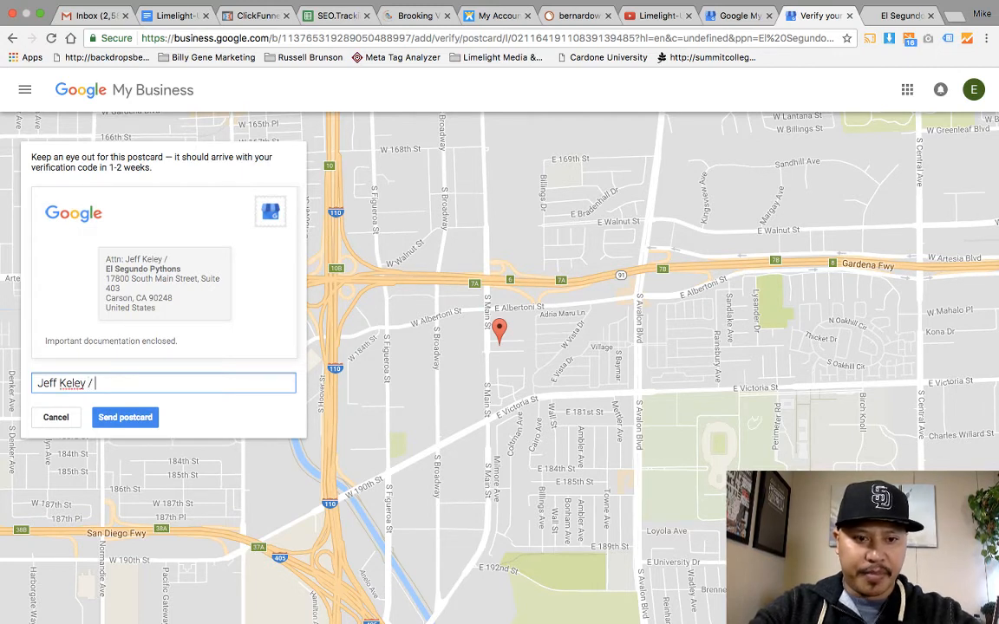
text(Mike Li)
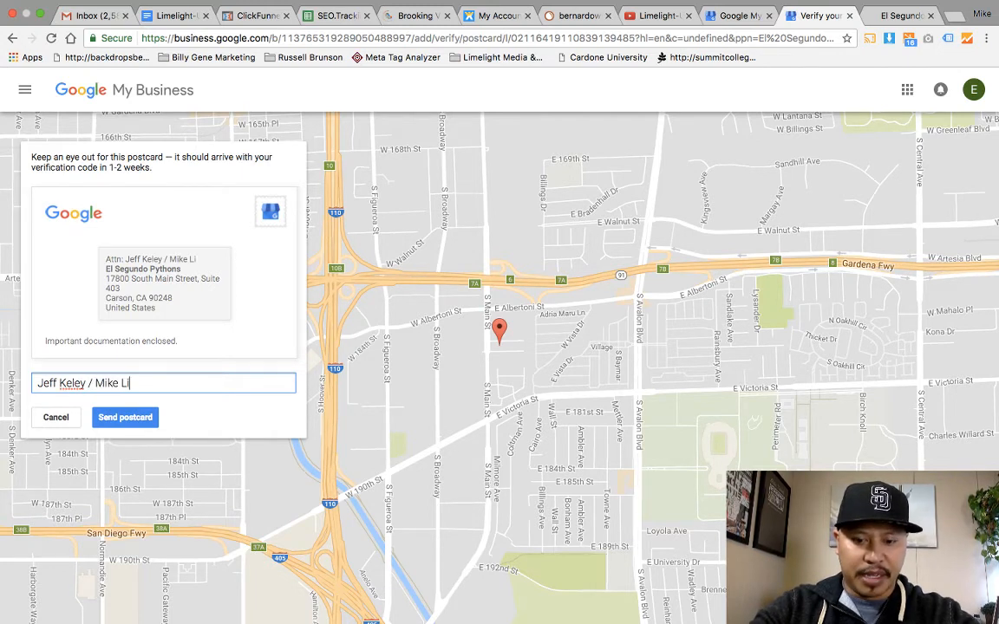
text(melight Media)
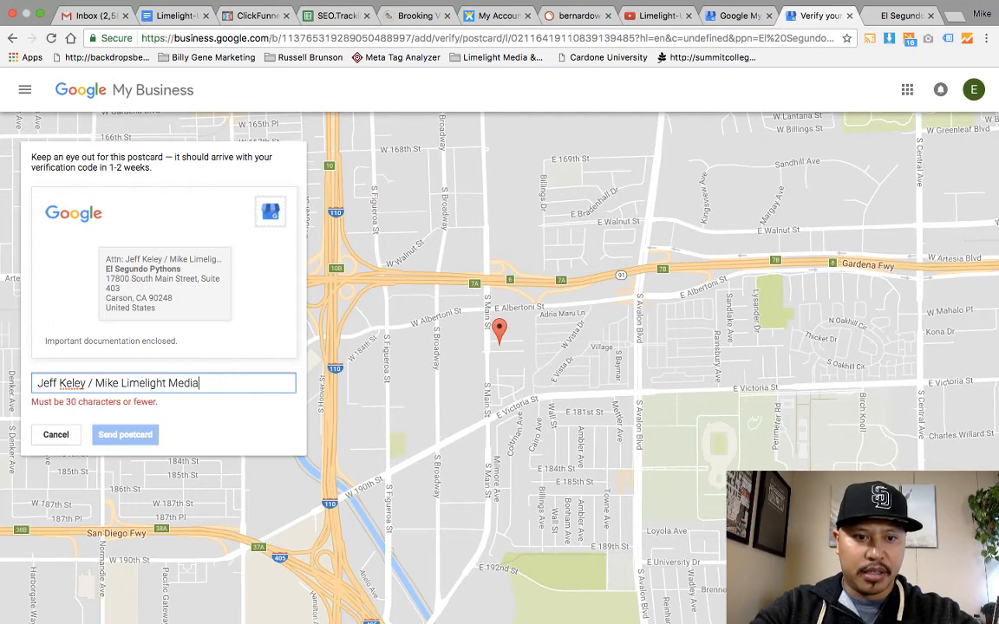
key(BackSpace)
key(BackSpace)
key(BackSpace)
key(BackSpace)
key(BackSpace)
key(BackSpace)
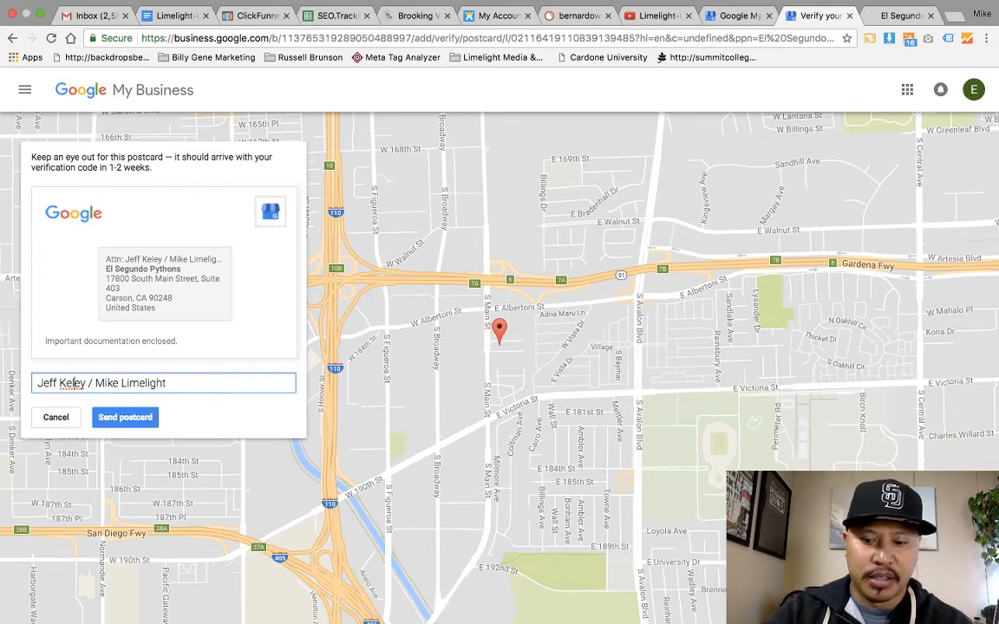
text(l)
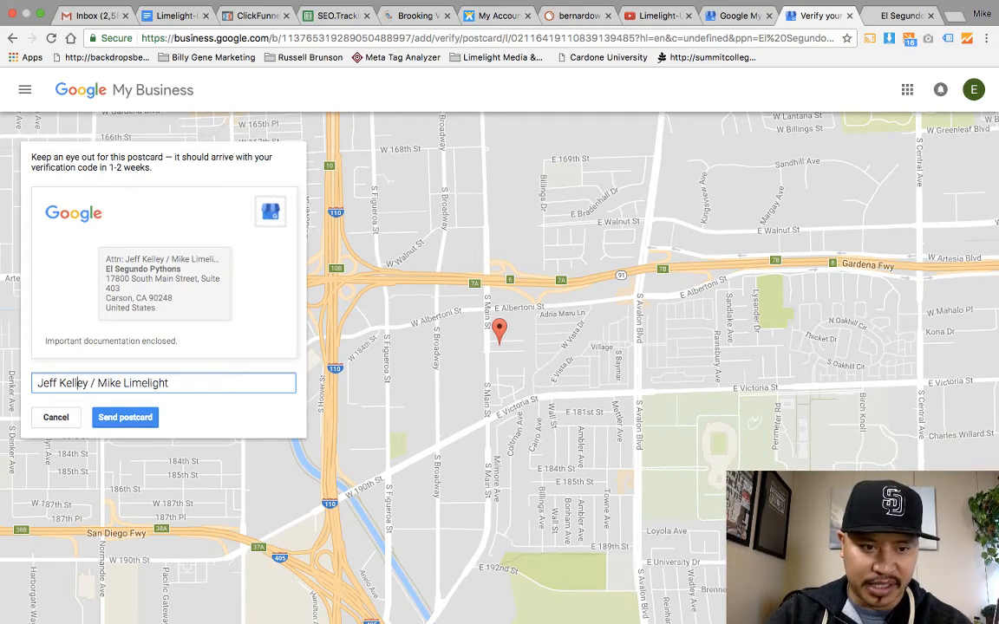
key(Return)
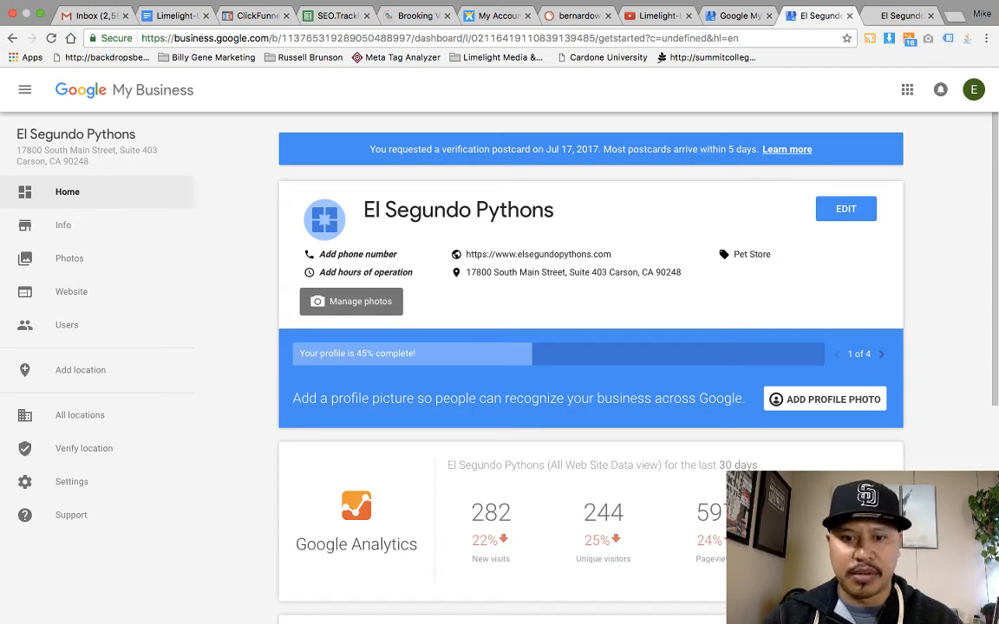
scroll(590, 347, down, 5)
scroll(589, 347, up, 5)
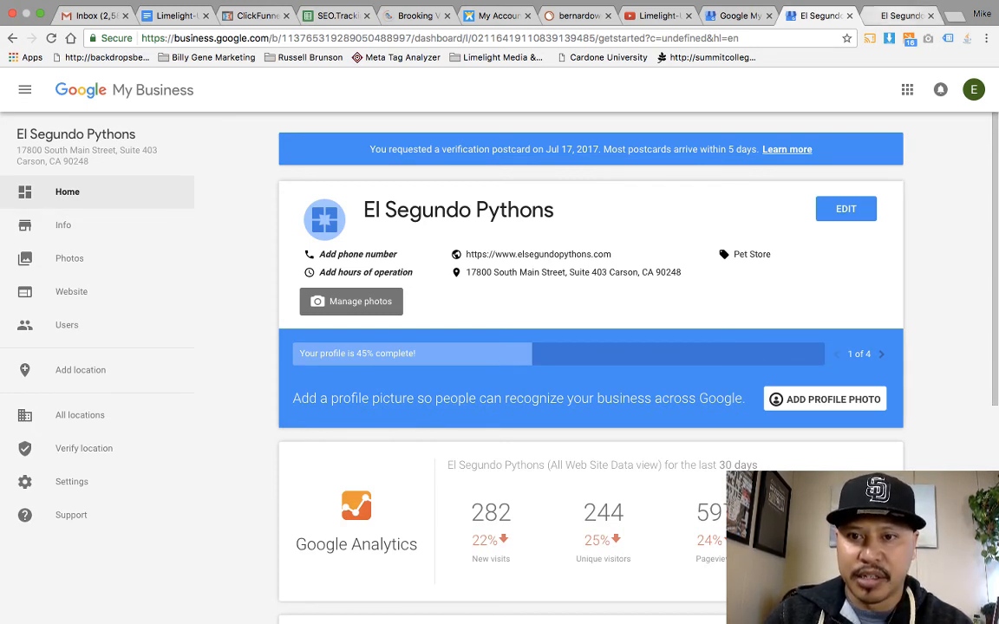
Step: Search Google for 'limelight media' from the website tab's address bar
click(898, 15)
triple_click(303, 38)
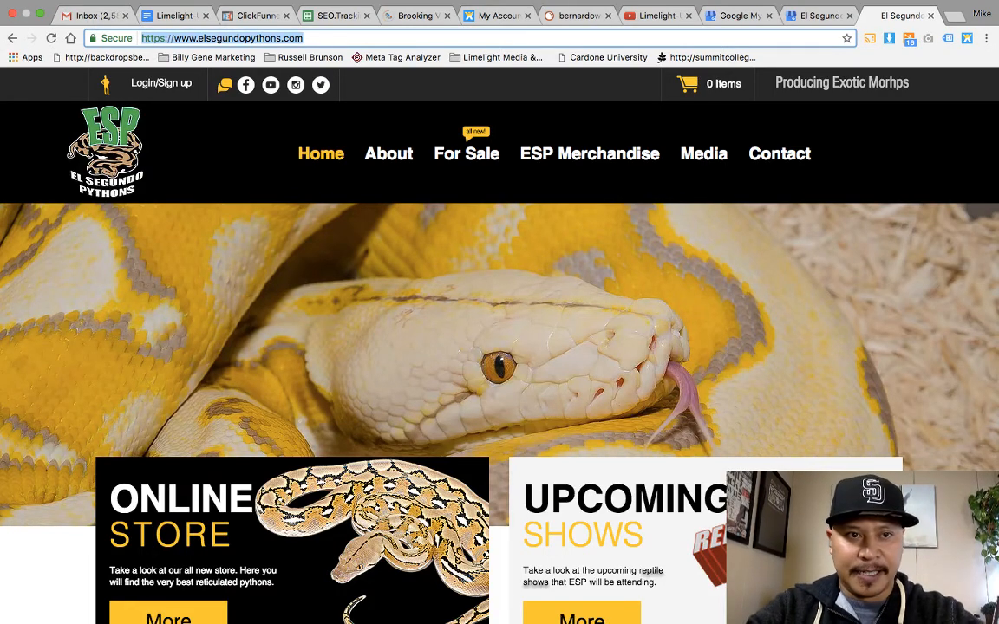
text(lime)
key(BackSpace)
key(BackSpace)
key(BackSpace)
key(BackSpace)
key(BackSpace)
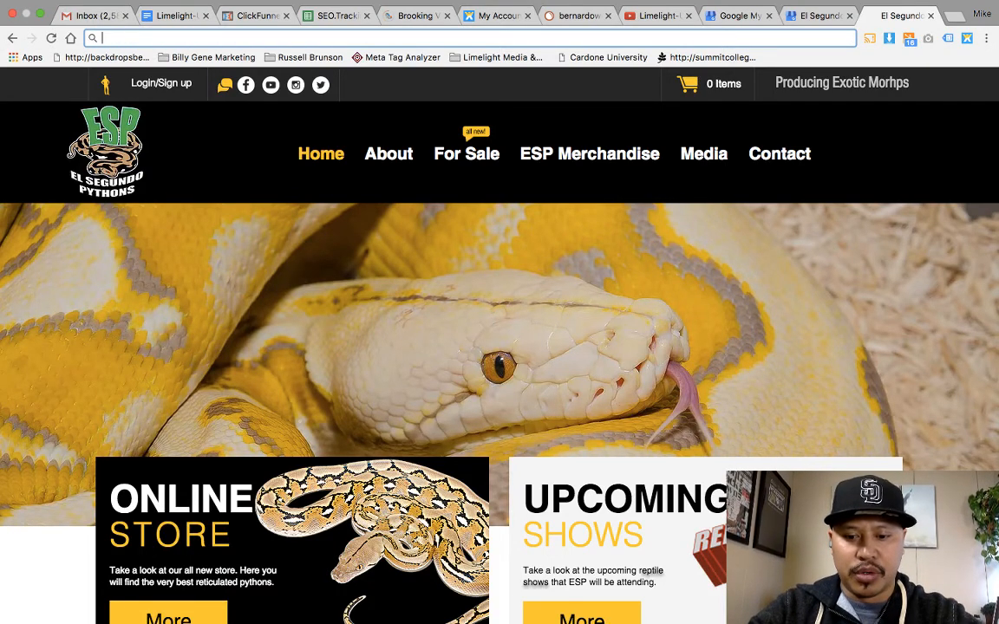
text(limelight media)
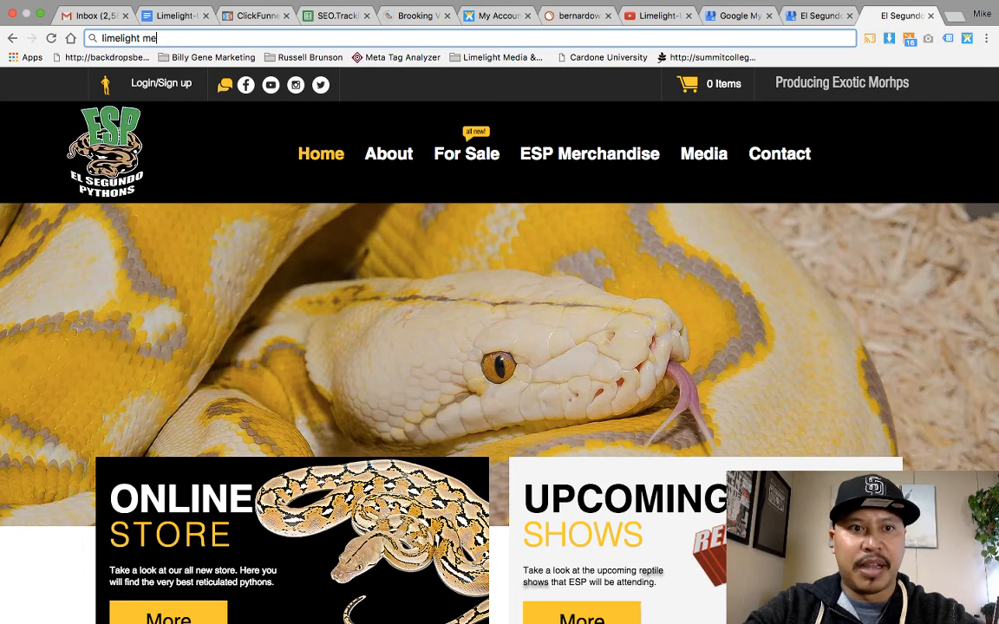
key(Return)
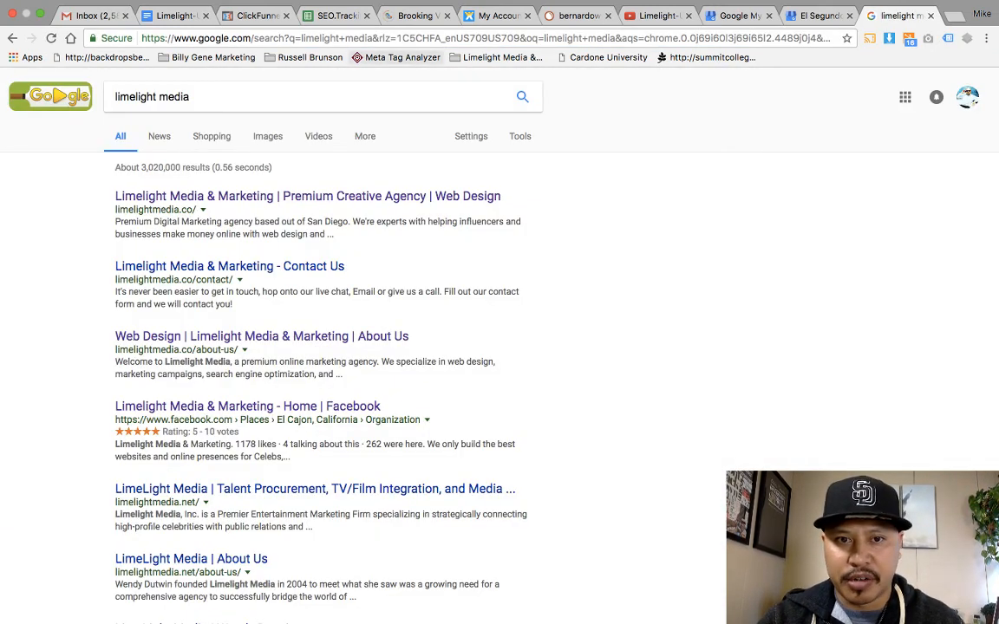
Step: Scroll the results to show the Limelight Media & Marketing knowledge panel and reviews
scroll(449, 307, down, 10)
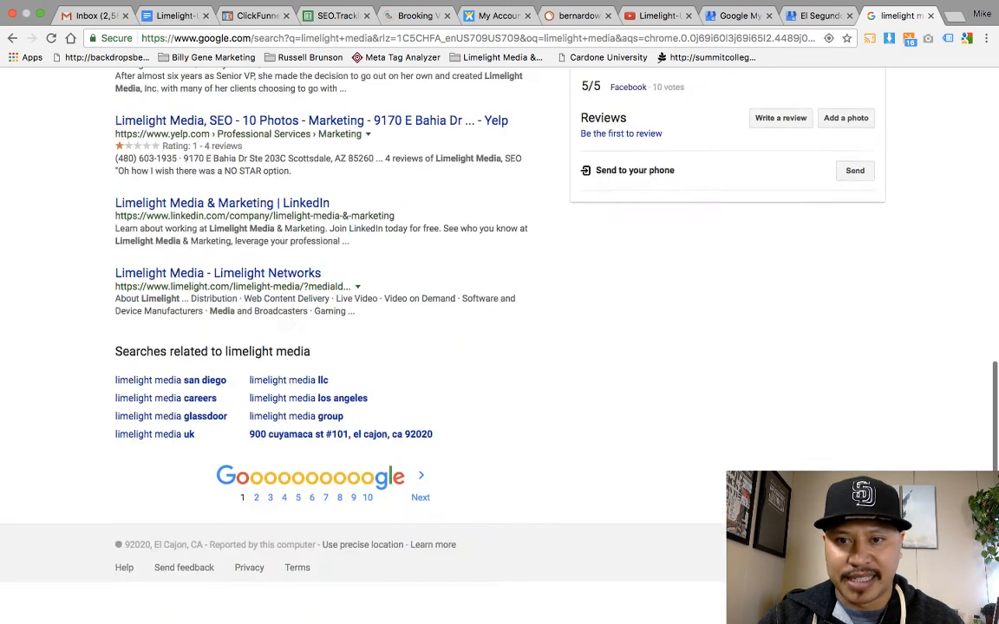
scroll(449, 306, up, 10)
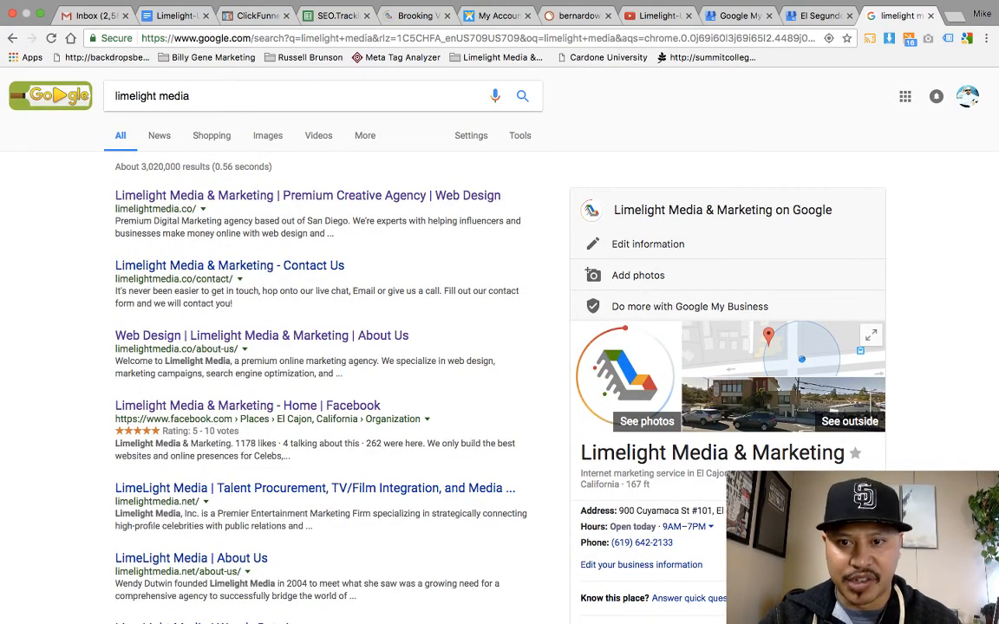
scroll(449, 347, down, 2)
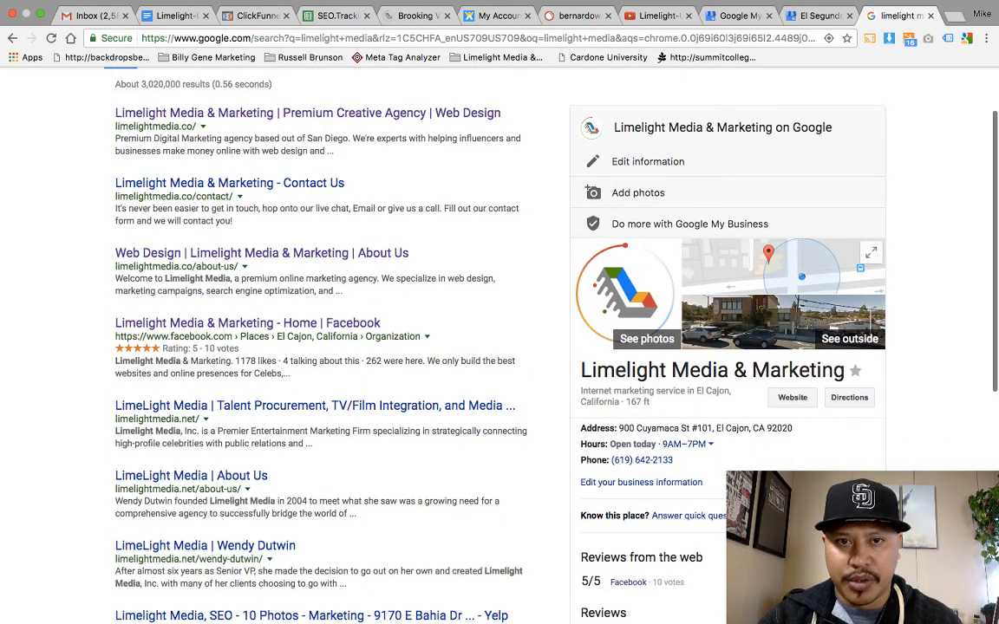
scroll(496, 311, down, 1)
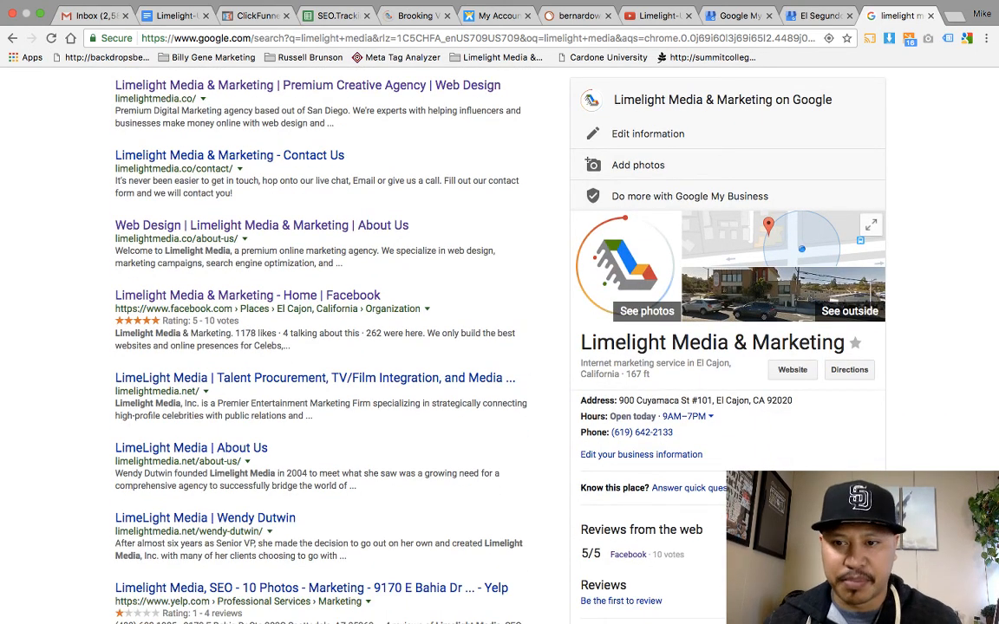
scroll(499, 347, up, 1)
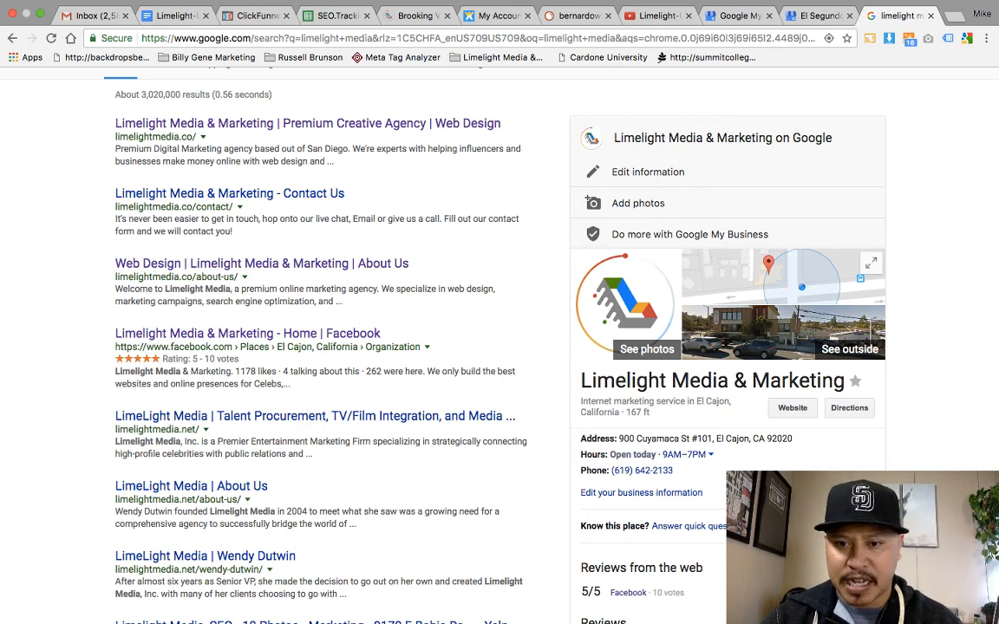
scroll(449, 312, down, 1)
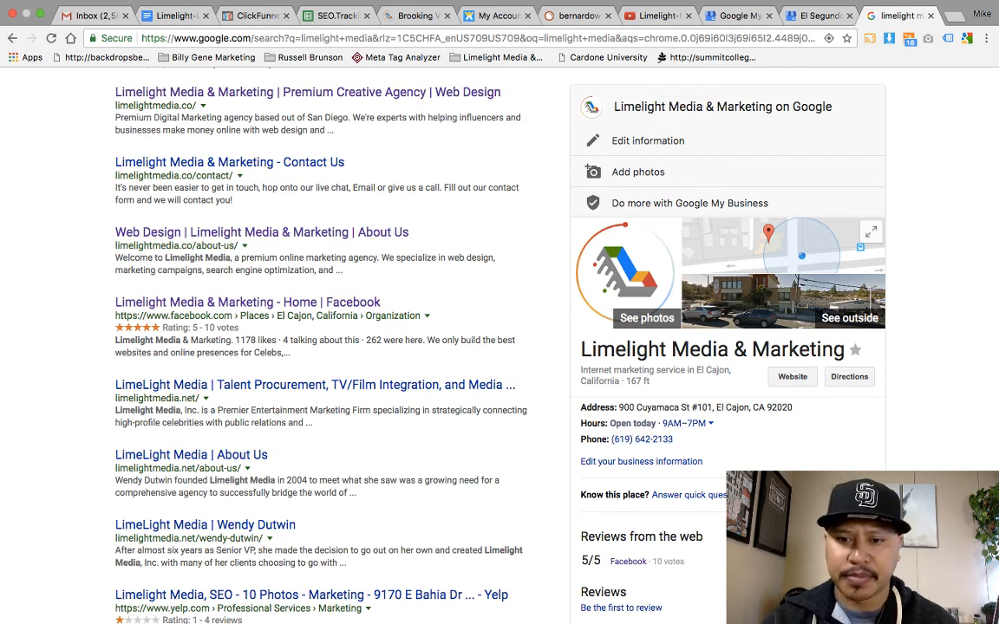
scroll(500, 312, down, 2)
scroll(500, 312, down, 1)
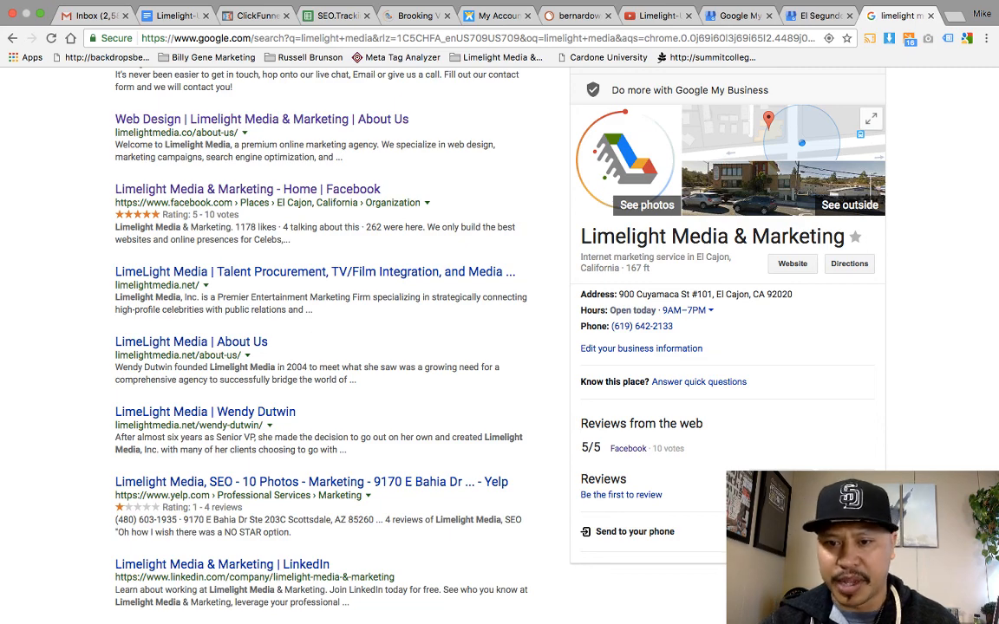
scroll(500, 347, up, 5)
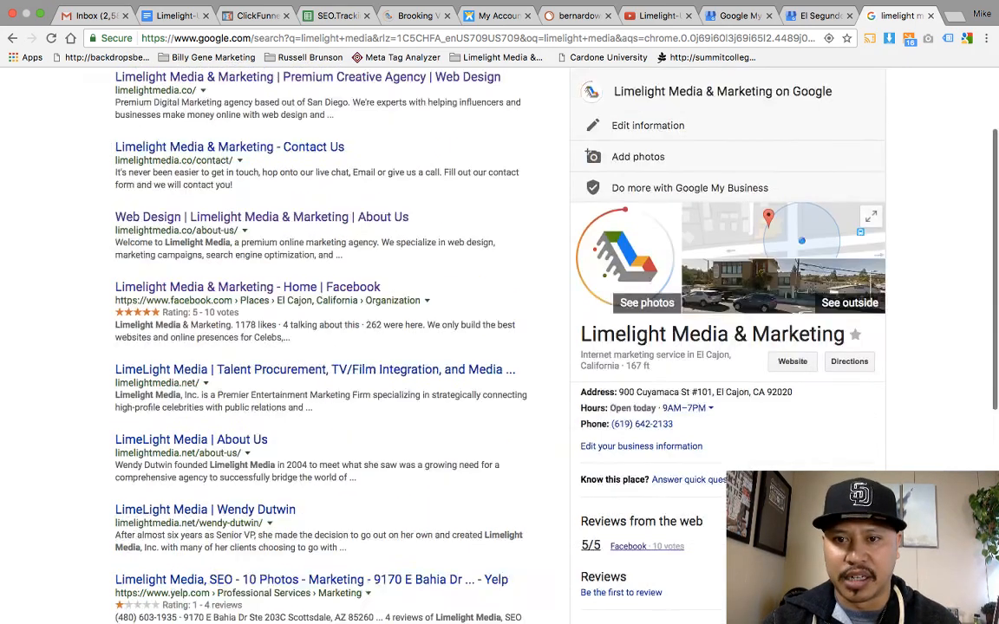